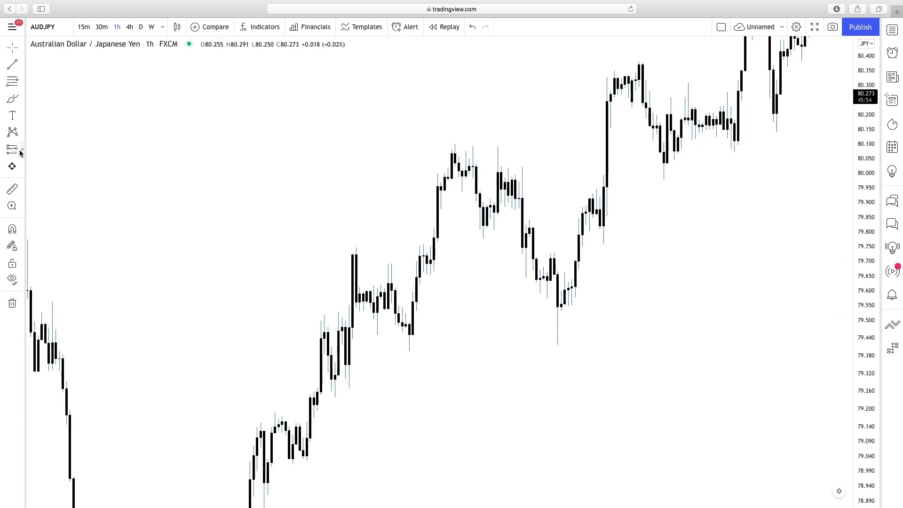
# Place a long position entering at 79.487 with target 80.136 and the stop tightened to 79.392
pyautogui.click(22, 150)
pyautogui.click(57, 151)
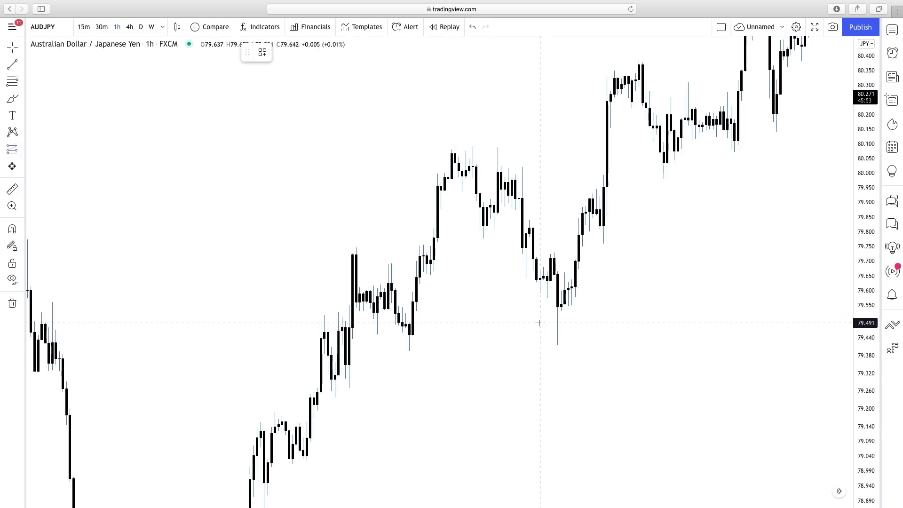
pyautogui.click(533, 324)
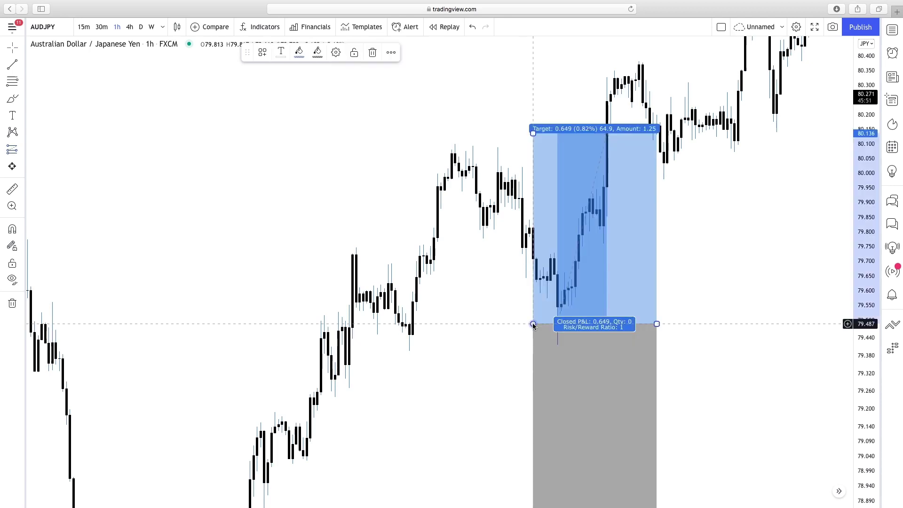
pyautogui.moveTo(758, 323); pyautogui.dragTo(760, 232)
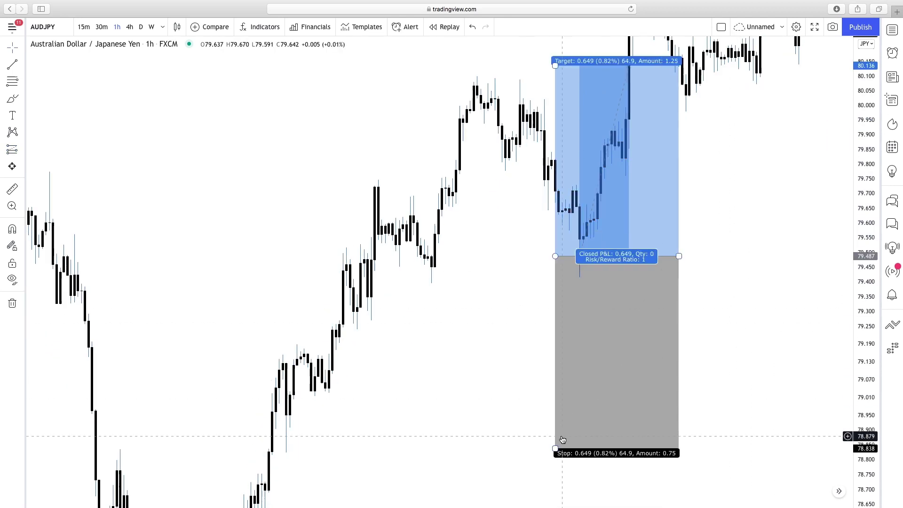
pyautogui.moveTo(555, 449); pyautogui.dragTo(499, 284)
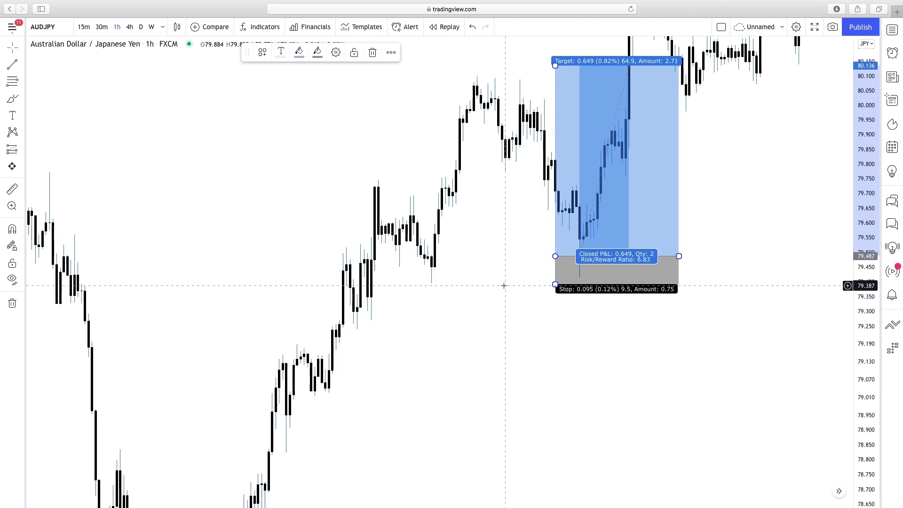
pyautogui.moveTo(492, 270); pyautogui.dragTo(496, 409)
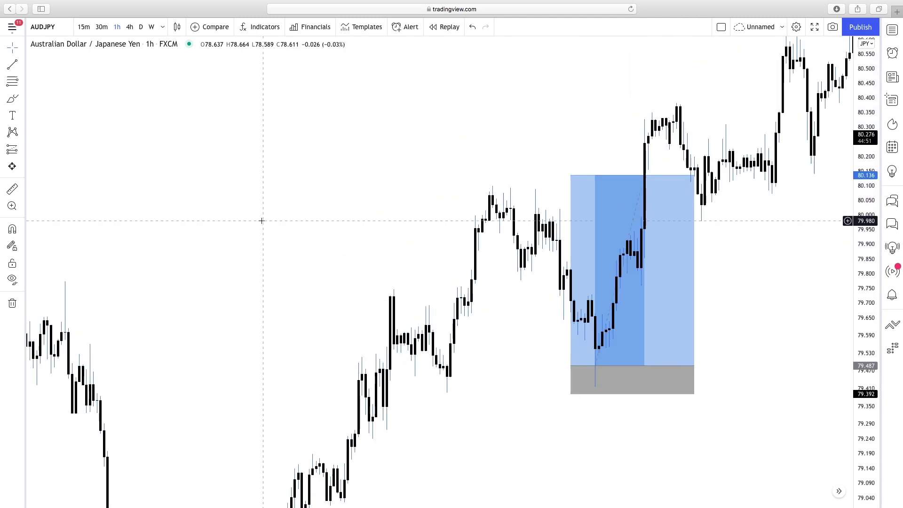
# Draw a Fibonacci retracement from 80.099 to 79.392 and hide its 0.5 and 0.618 levels
pyautogui.click(13, 82)
pyautogui.click(532, 186)
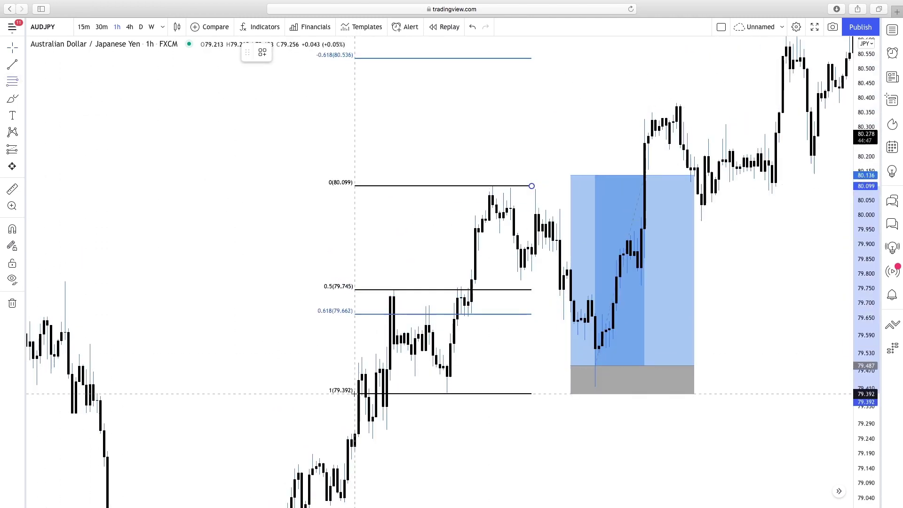
pyautogui.click(355, 393)
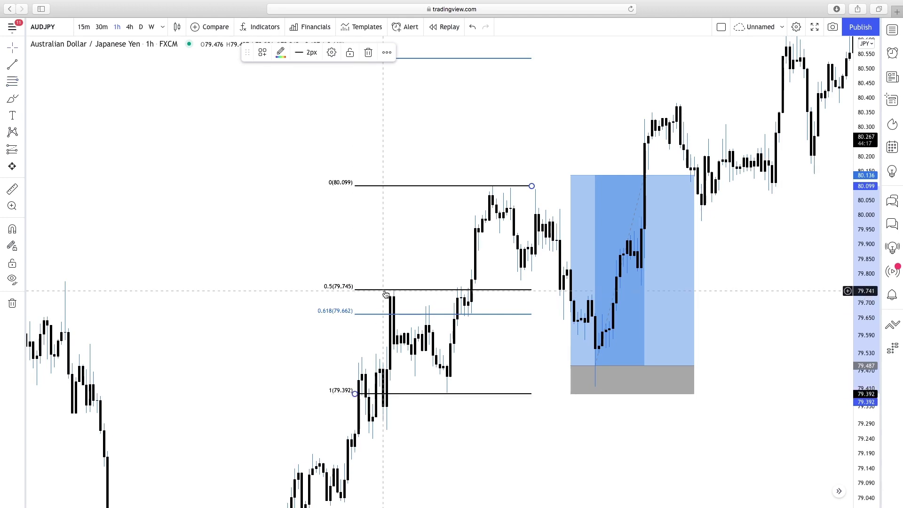
pyautogui.doubleClick(385, 294)
pyautogui.click(460, 207)
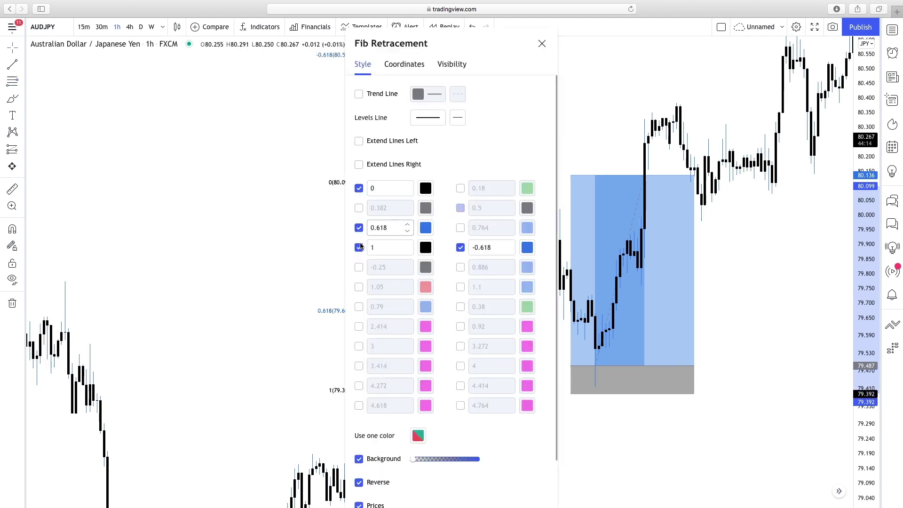
pyautogui.click(358, 228)
pyautogui.press('Escape')
# Raise the long position's target to the -0.618 level at 80.539, giving about 11.07 risk/reward
pyautogui.moveTo(737, 274); pyautogui.dragTo(690, 363)
pyautogui.click(523, 264)
pyautogui.moveTo(523, 264); pyautogui.dragTo(524, 146)
pyautogui.click(749, 386)
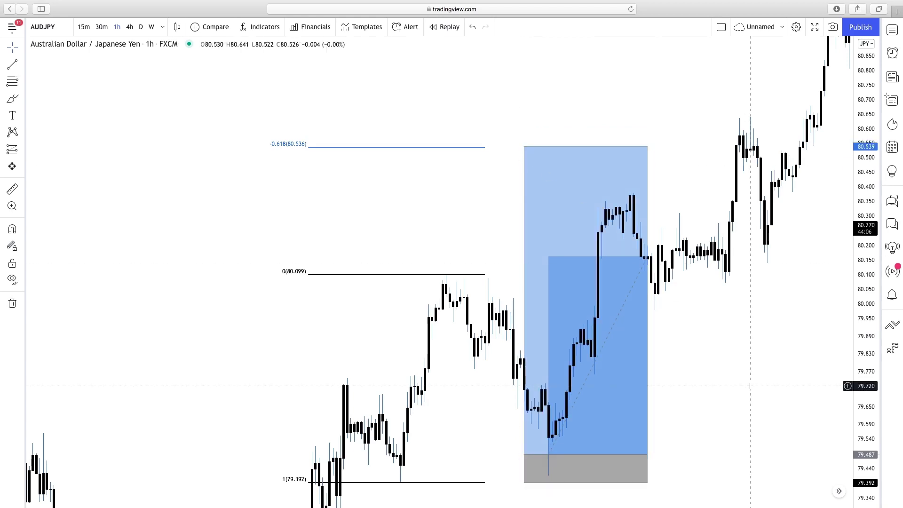
pyautogui.click(623, 363)
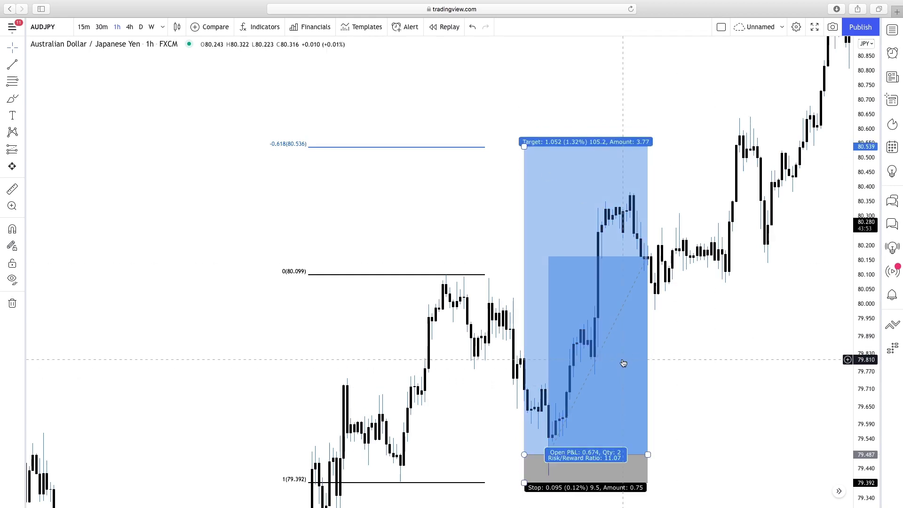
pyautogui.click(427, 429)
pyautogui.moveTo(427, 429); pyautogui.dragTo(432, 408)
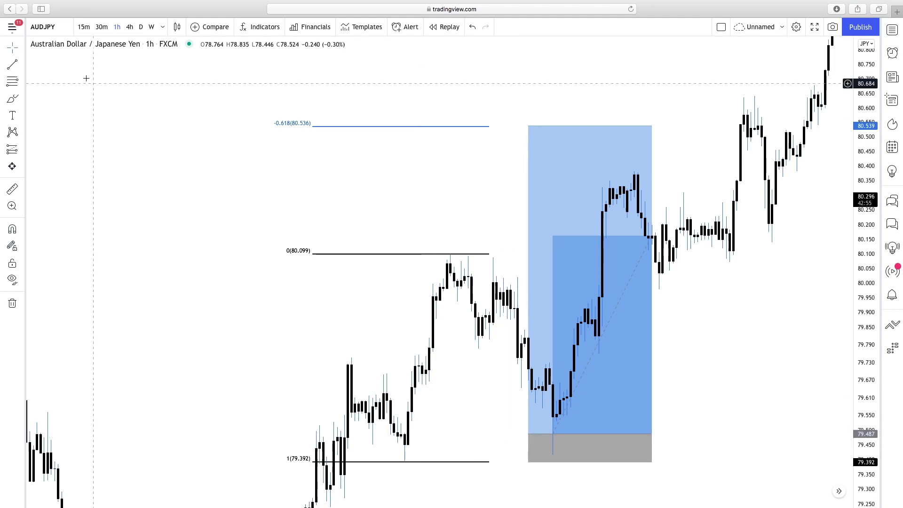
# Mark the 79.486 entry level with a horizontal ray
pyautogui.click(20, 68)
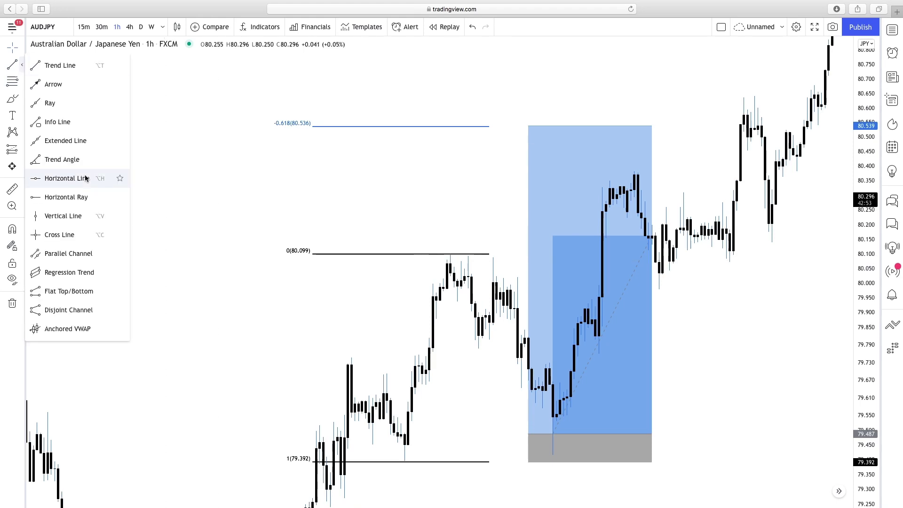
pyautogui.click(50, 197)
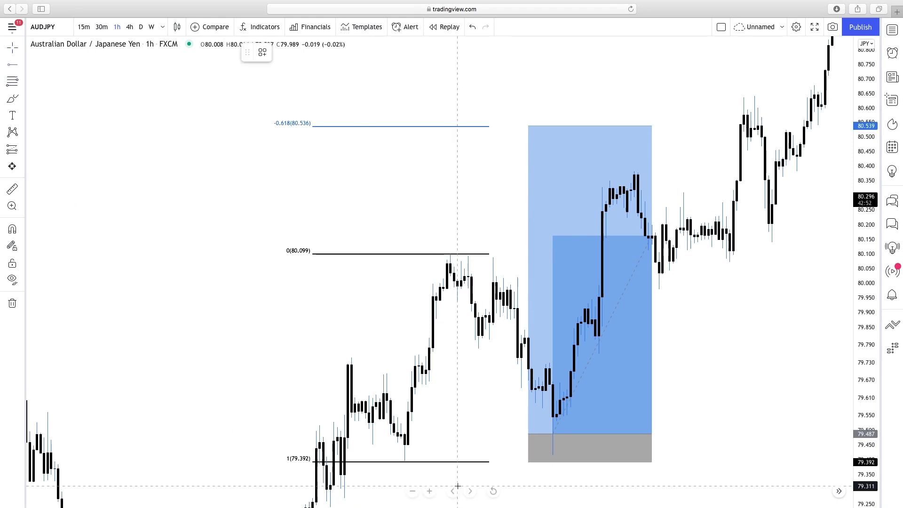
pyautogui.click(405, 434)
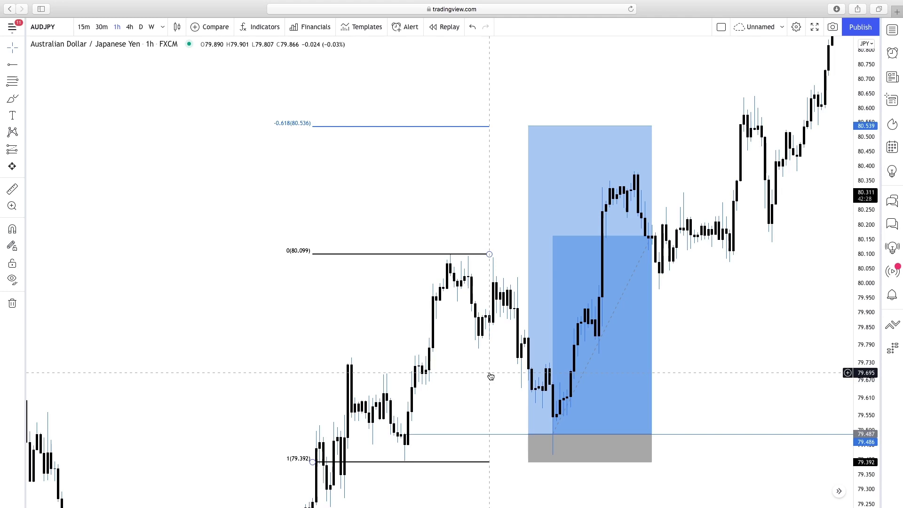
# Shorten the long position so it ends just before the breakout candle
pyautogui.click(556, 364)
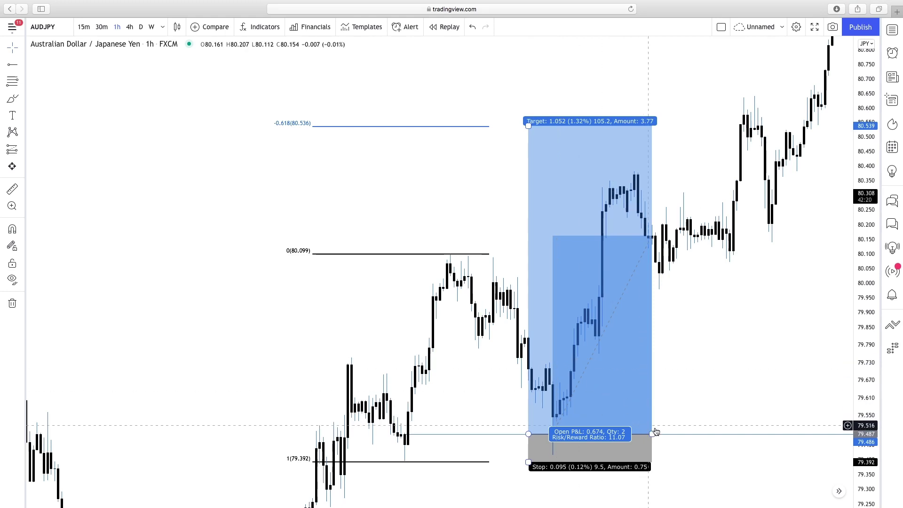
pyautogui.moveTo(652, 433); pyautogui.dragTo(598, 433)
pyautogui.moveTo(670, 357); pyautogui.dragTo(553, 416)
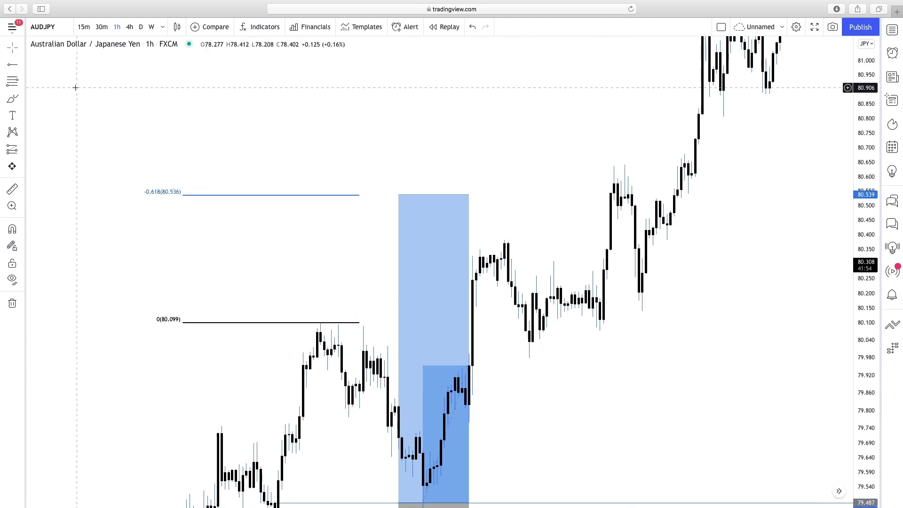
# Mark 80.168 with a horizontal ray and place a second long position there with stop near 80.059
pyautogui.click(12, 64)
pyautogui.click(604, 303)
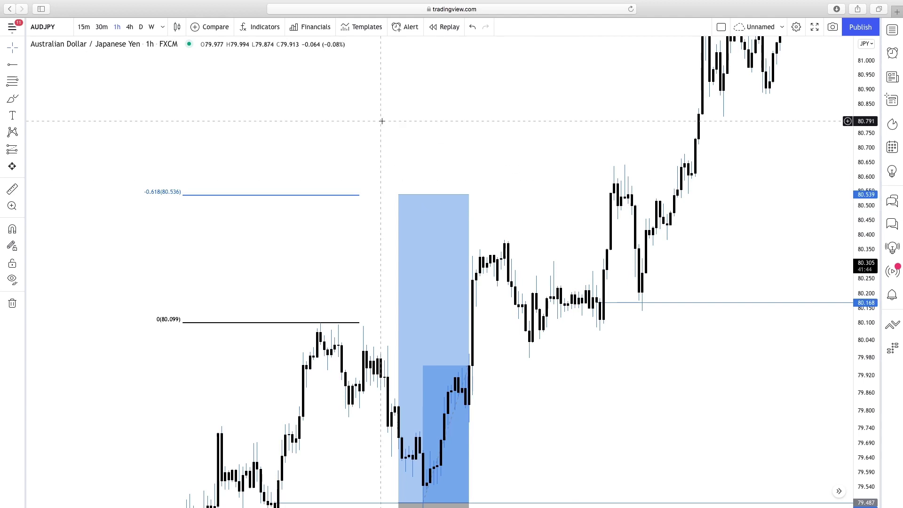
pyautogui.click(22, 151)
pyautogui.click(73, 157)
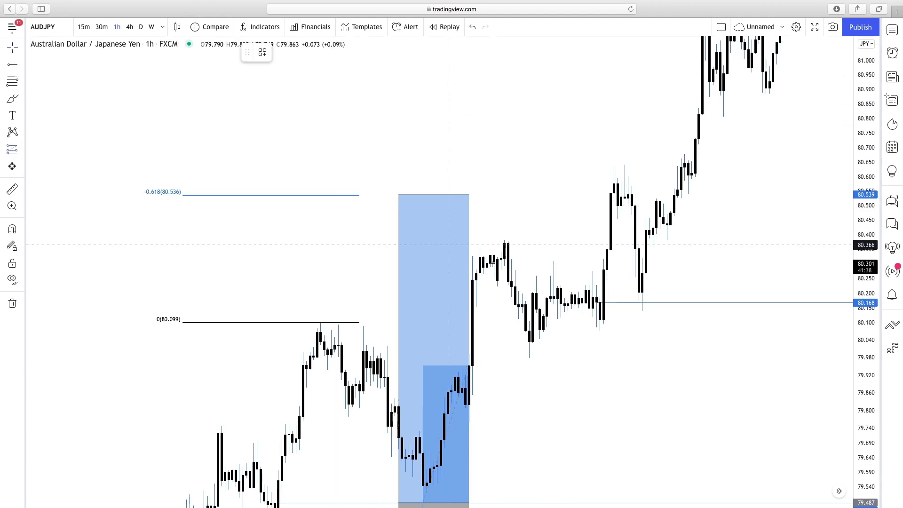
pyautogui.click(639, 302)
pyautogui.moveTo(818, 360); pyautogui.dragTo(809, 317)
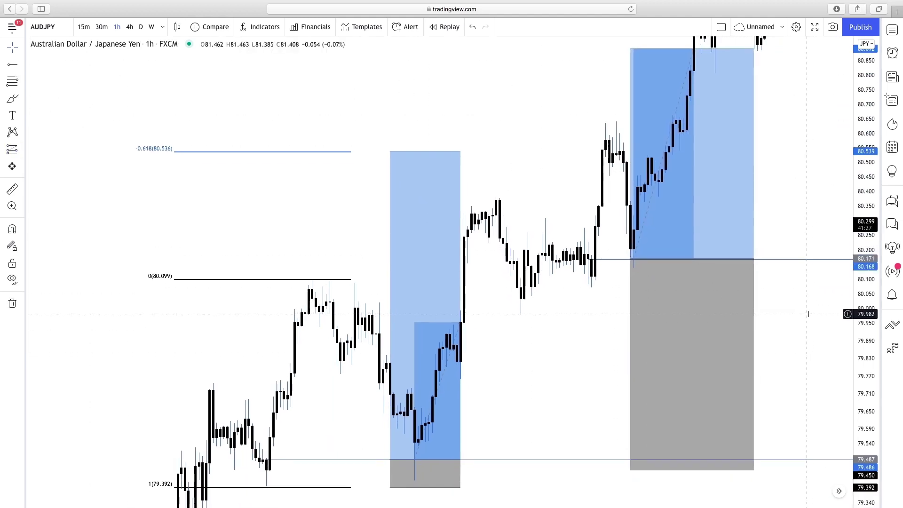
pyautogui.moveTo(631, 469); pyautogui.dragTo(631, 292)
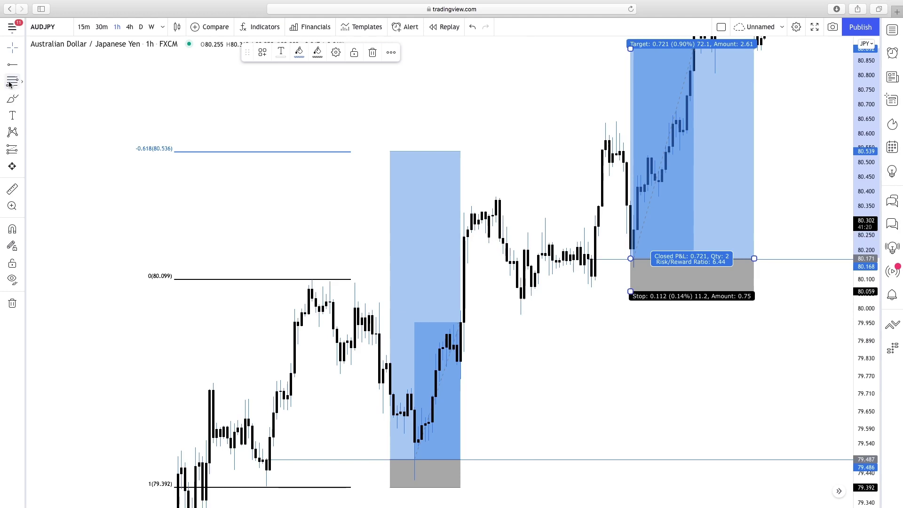
# Draw a Fibonacci from 80.639 down to 80.078 and raise the second trade's target to 80.985
pyautogui.click(619, 122)
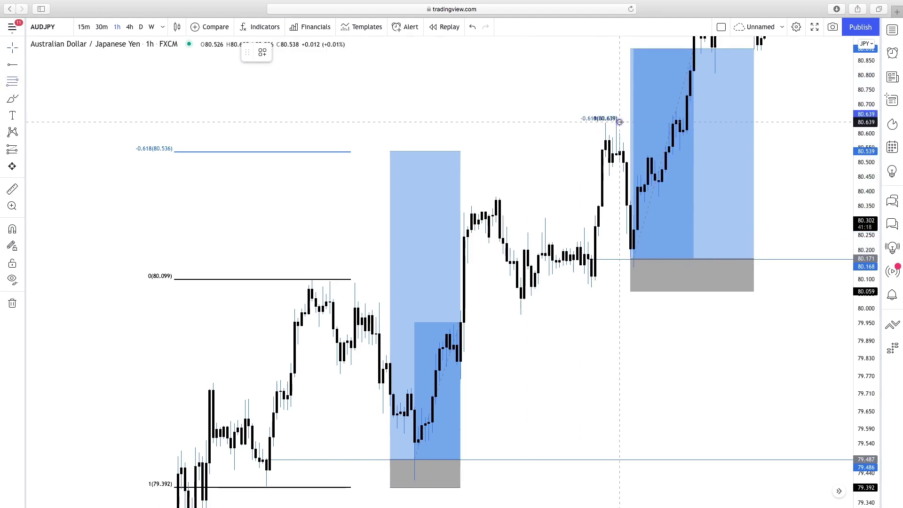
pyautogui.click(531, 286)
pyautogui.moveTo(635, 334); pyautogui.dragTo(584, 463)
pyautogui.moveTo(583, 167); pyautogui.dragTo(579, 140)
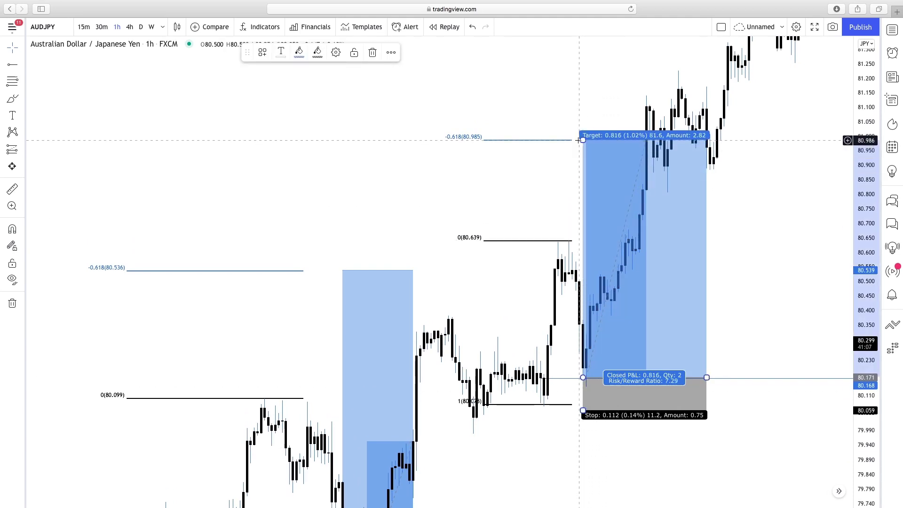
pyautogui.moveTo(489, 173); pyautogui.dragTo(504, 107)
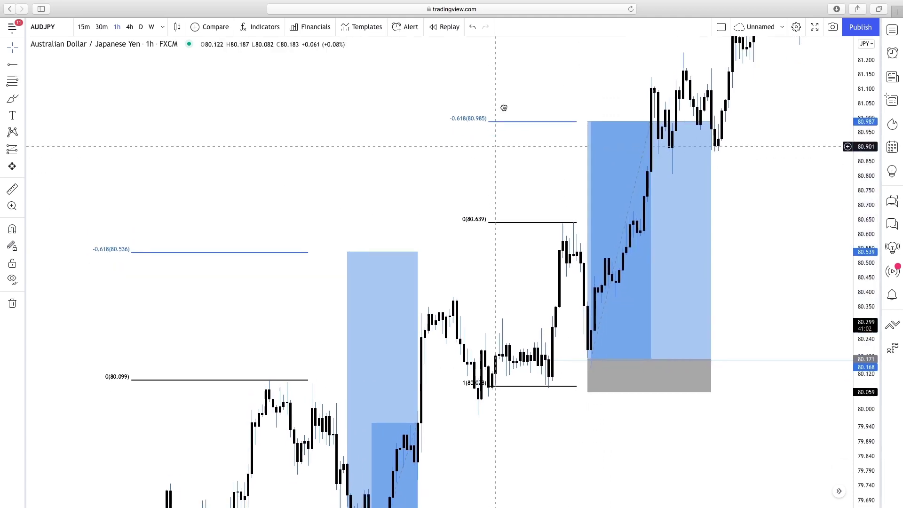
pyautogui.moveTo(508, 393); pyautogui.dragTo(541, 273)
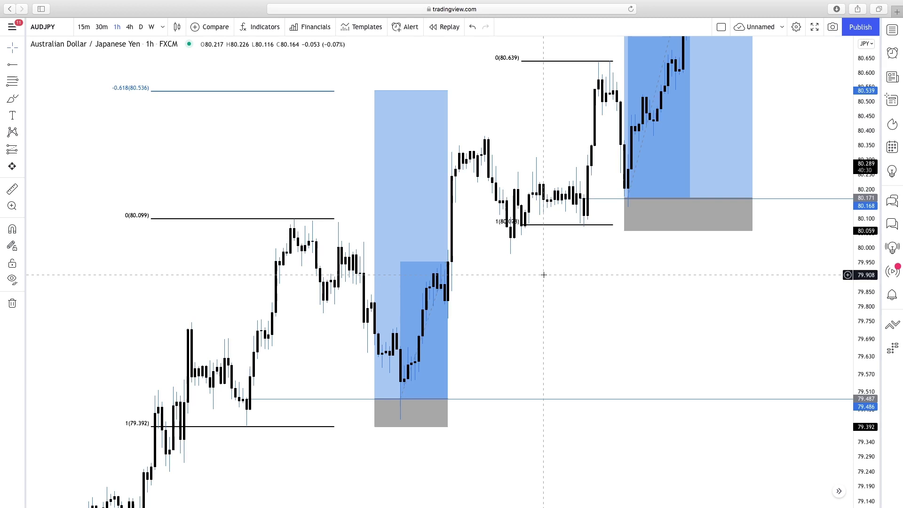
# Shorten the second long trade so it ends at its exit
pyautogui.moveTo(597, 262); pyautogui.dragTo(453, 417)
pyautogui.moveTo(639, 169); pyautogui.dragTo(631, 282)
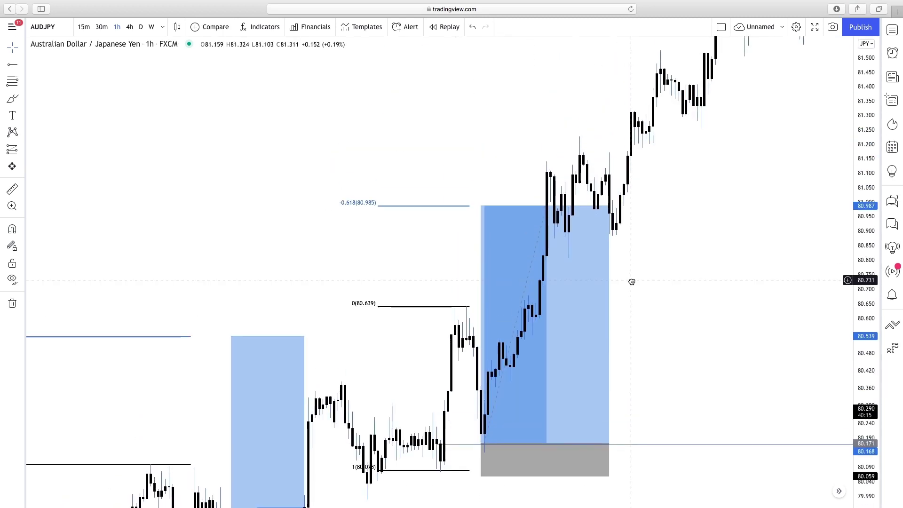
pyautogui.click(599, 409)
pyautogui.moveTo(609, 444); pyautogui.dragTo(521, 443)
pyautogui.moveTo(624, 336); pyautogui.dragTo(584, 445)
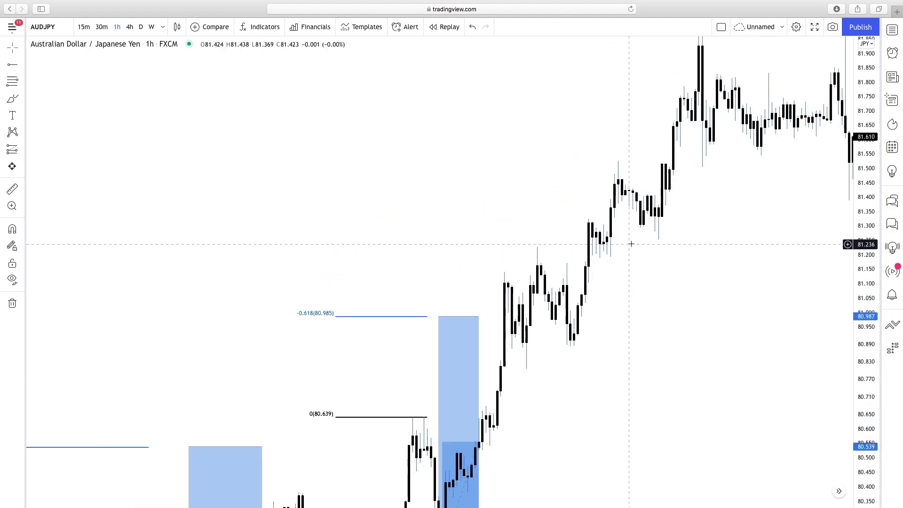
pyautogui.moveTo(632, 237); pyautogui.dragTo(629, 243)
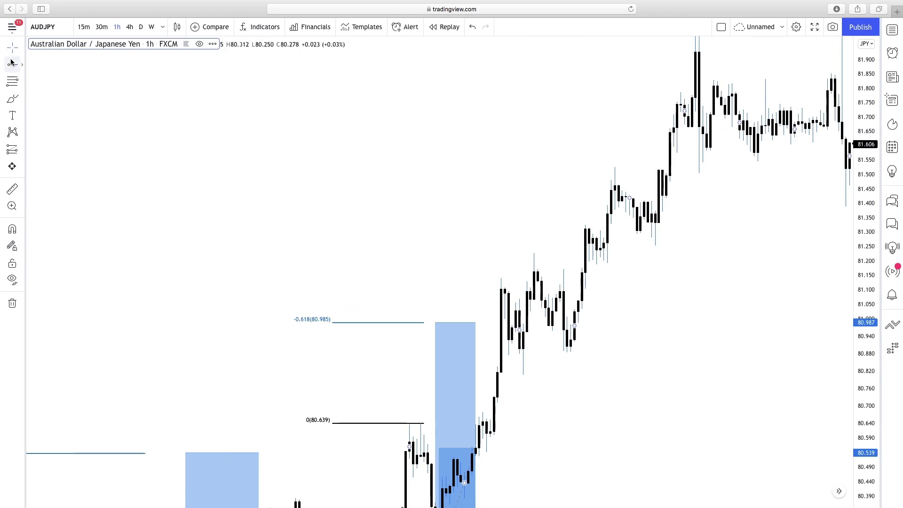
# Add a horizontal entry line at 81.279 and a long trade entering at 81.280 with stop 81.173
pyautogui.hotkey('alt', 'j')
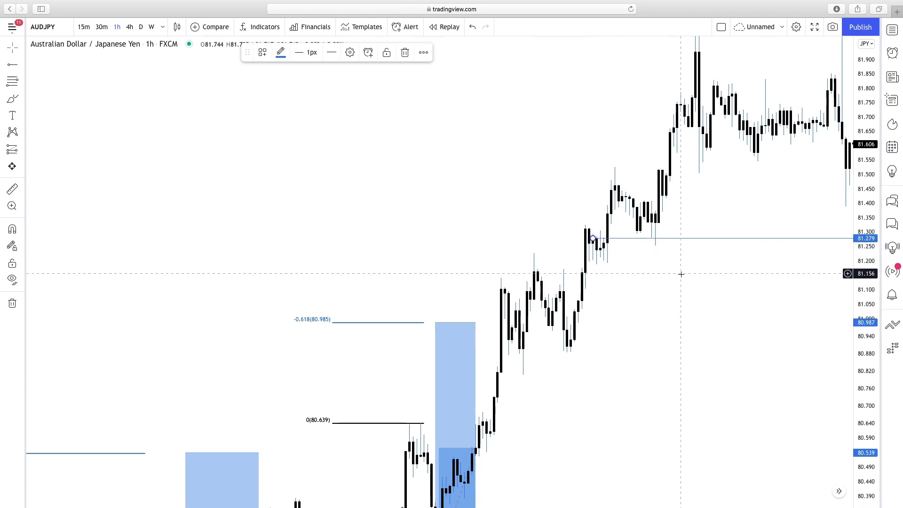
pyautogui.moveTo(679, 273); pyautogui.dragTo(590, 345)
pyautogui.click(12, 150)
pyautogui.click(65, 147)
pyautogui.click(570, 303)
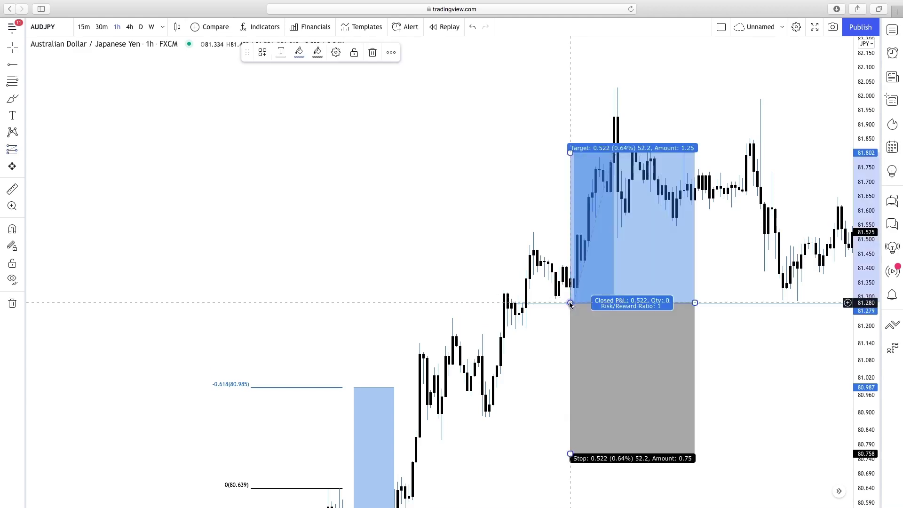
pyautogui.moveTo(570, 456); pyautogui.dragTo(546, 334)
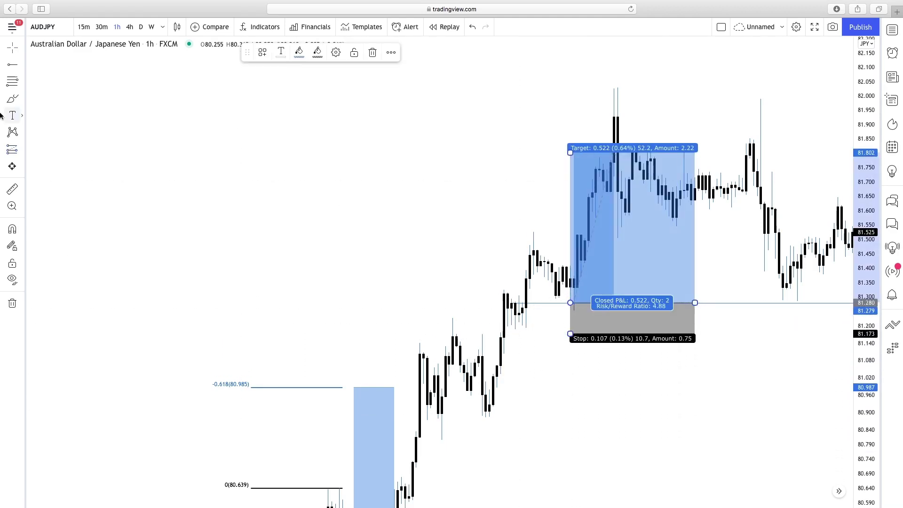
pyautogui.click(473, 241)
# Draw a Fibonacci from 81.527 to 81.184, set the trade's target to 81.736, and shorten its duration
pyautogui.click(559, 232)
pyautogui.click(497, 330)
pyautogui.moveTo(570, 153); pyautogui.dragTo(568, 171)
pyautogui.moveTo(695, 303); pyautogui.dragTo(632, 302)
pyautogui.click(667, 231)
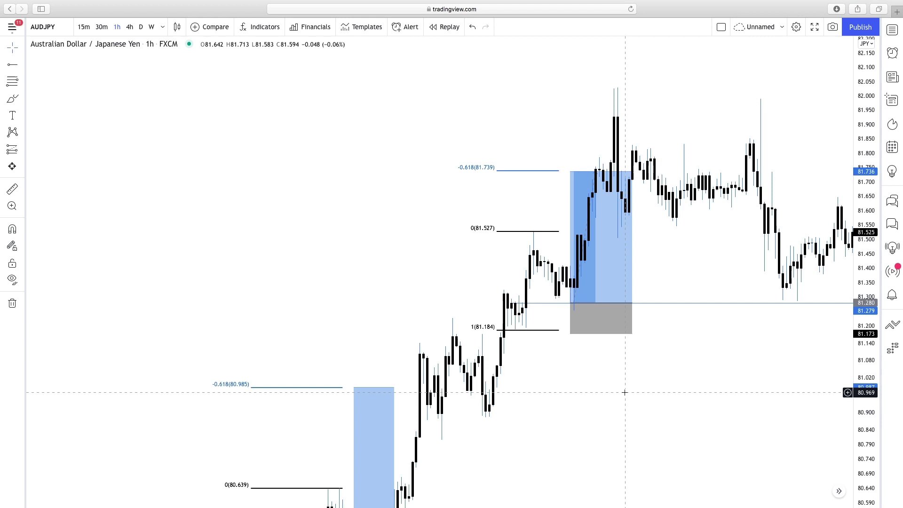
pyautogui.click(605, 259)
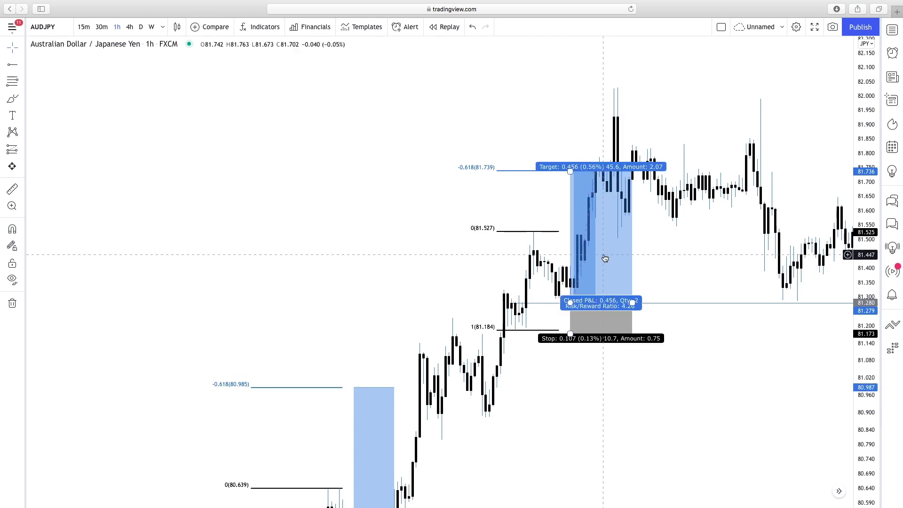
pyautogui.moveTo(564, 392); pyautogui.dragTo(687, 139)
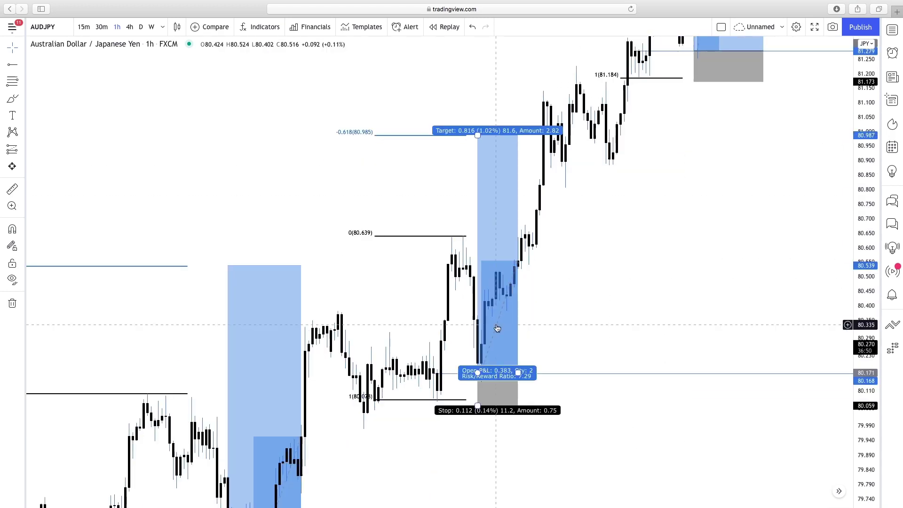
pyautogui.moveTo(351, 450); pyautogui.dragTo(483, 308)
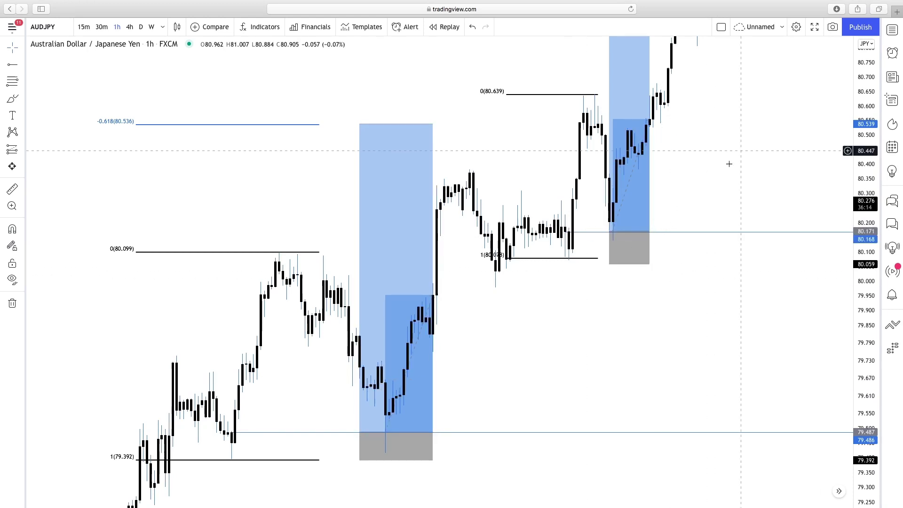
pyautogui.hscroll(3, 753, 150)
pyautogui.moveTo(870, 131); pyautogui.dragTo(871, 160)
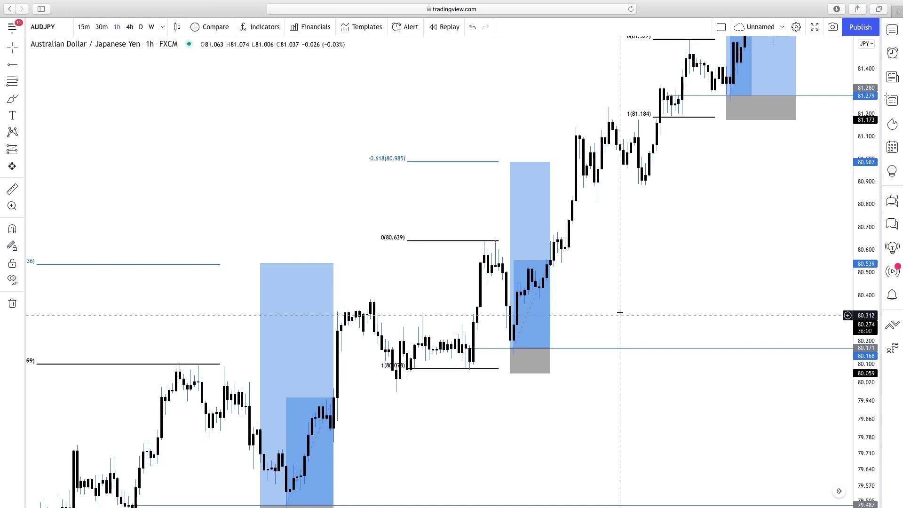
pyautogui.scroll(-3, 470, 376)
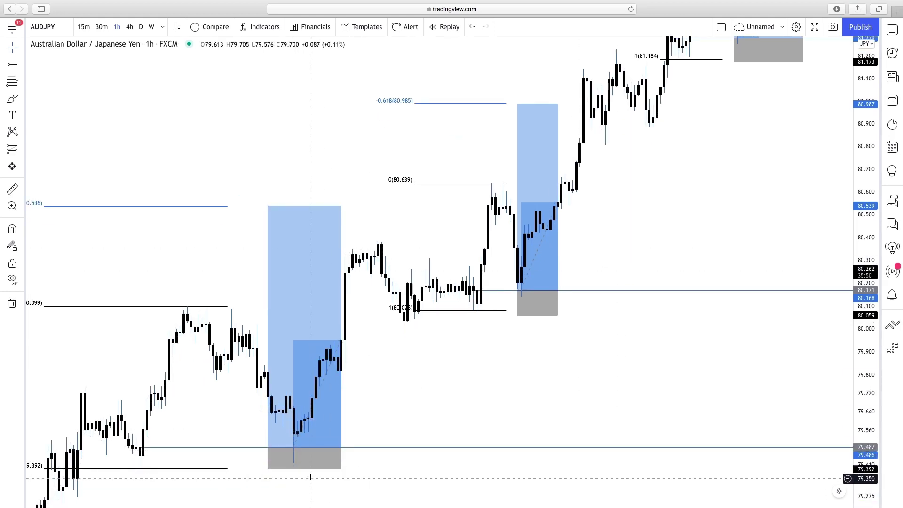
pyautogui.moveTo(395, 231); pyautogui.dragTo(302, 304)
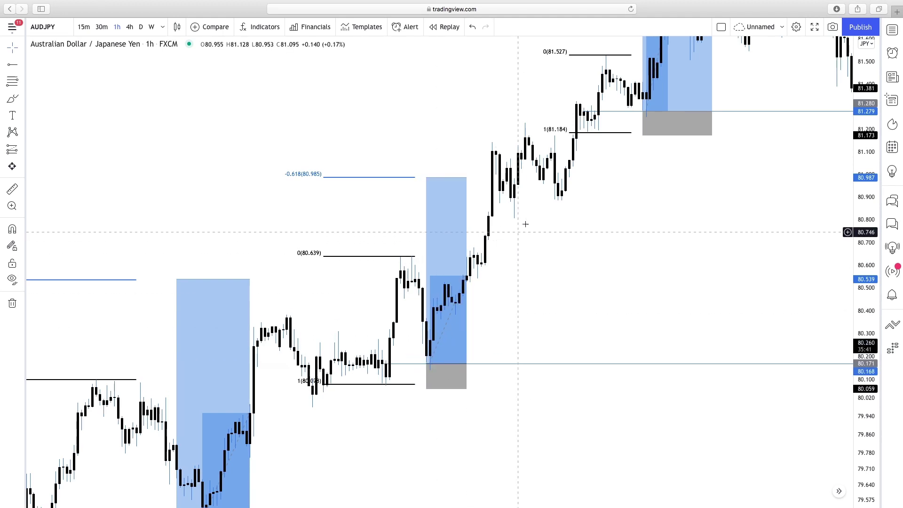
pyautogui.moveTo(617, 178); pyautogui.dragTo(520, 322)
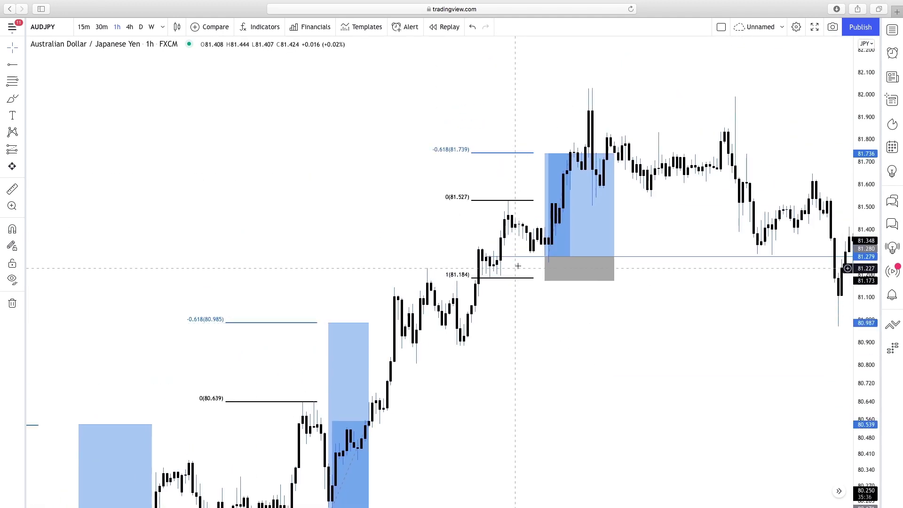